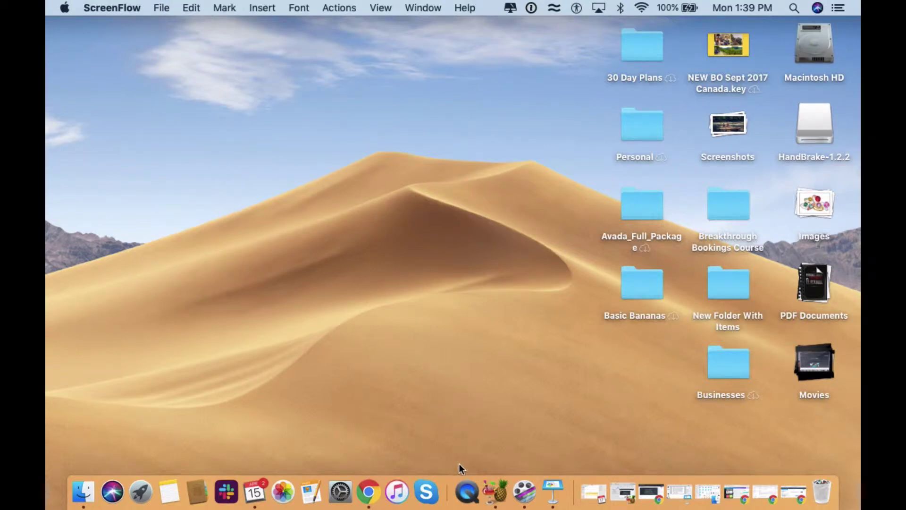
# Step: Switch to QuickTime Player, open a new screen recording without loading a file, and check its microphone options
pyautogui.click(466, 488)
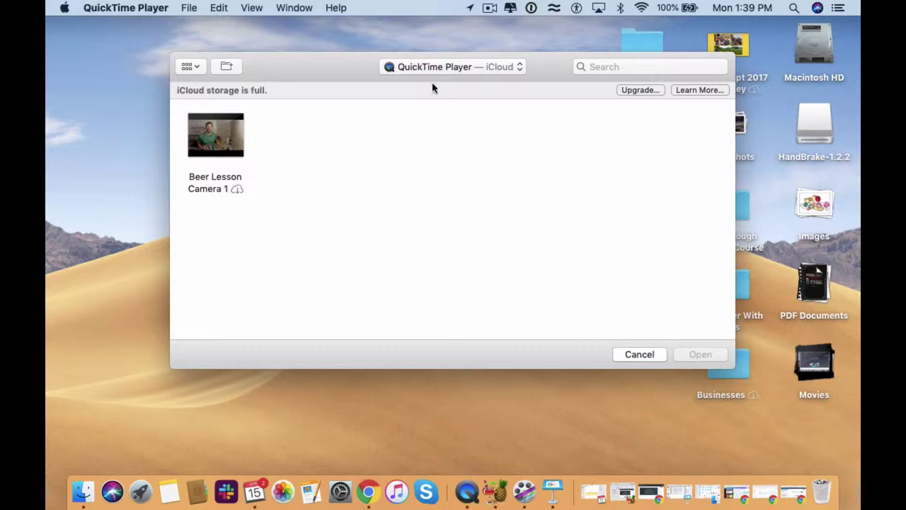
pyautogui.click(637, 358)
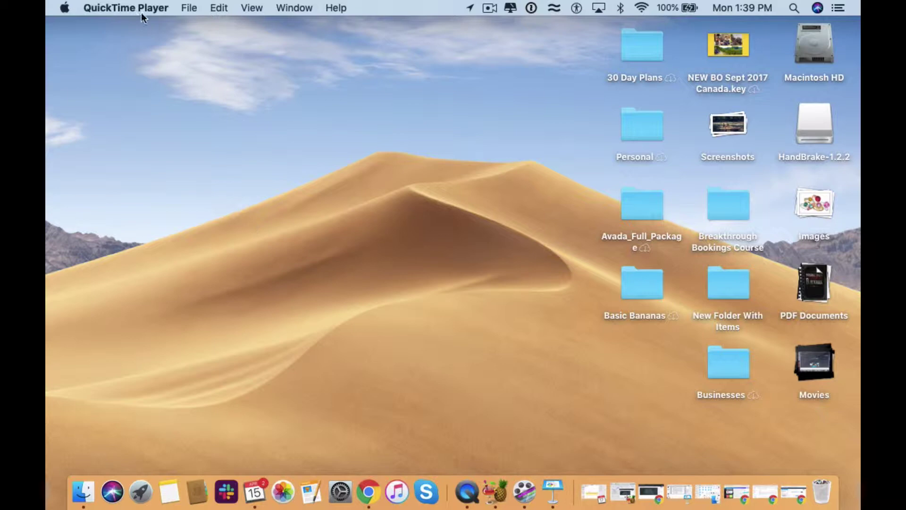
pyautogui.click(188, 10)
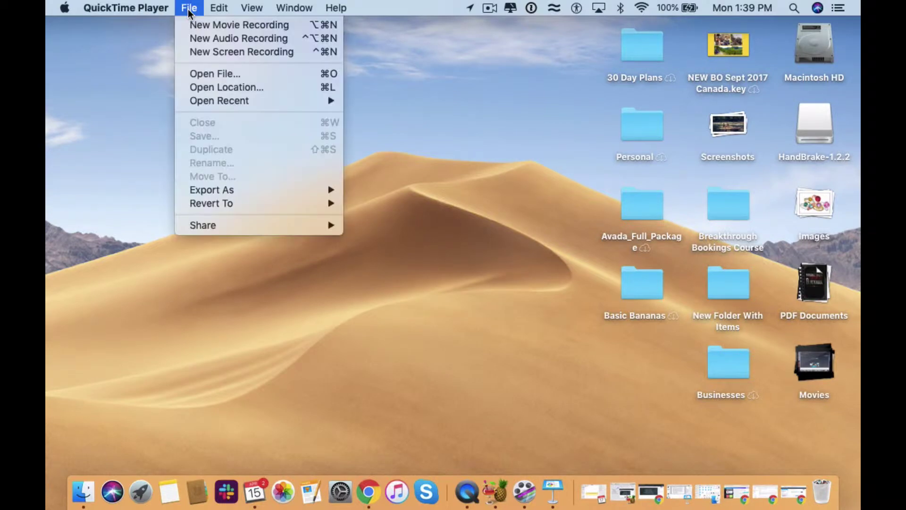
pyautogui.click(187, 49)
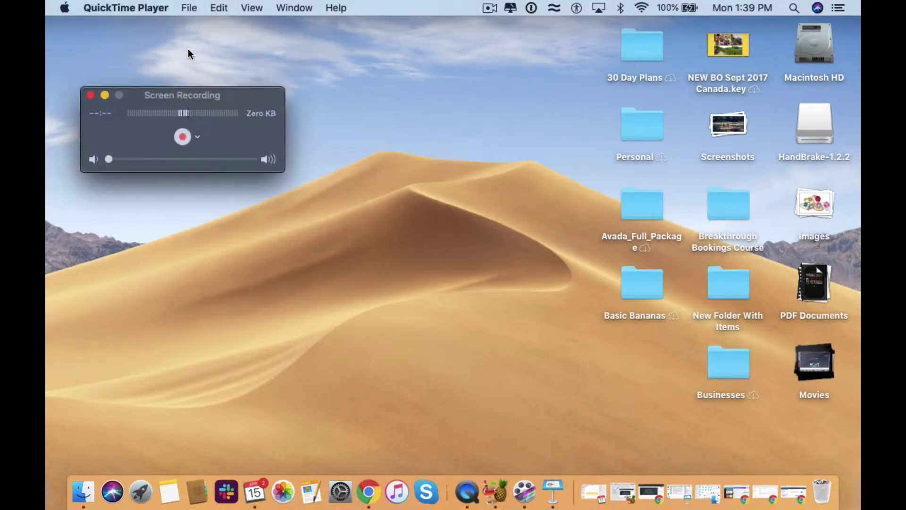
pyautogui.click(199, 139)
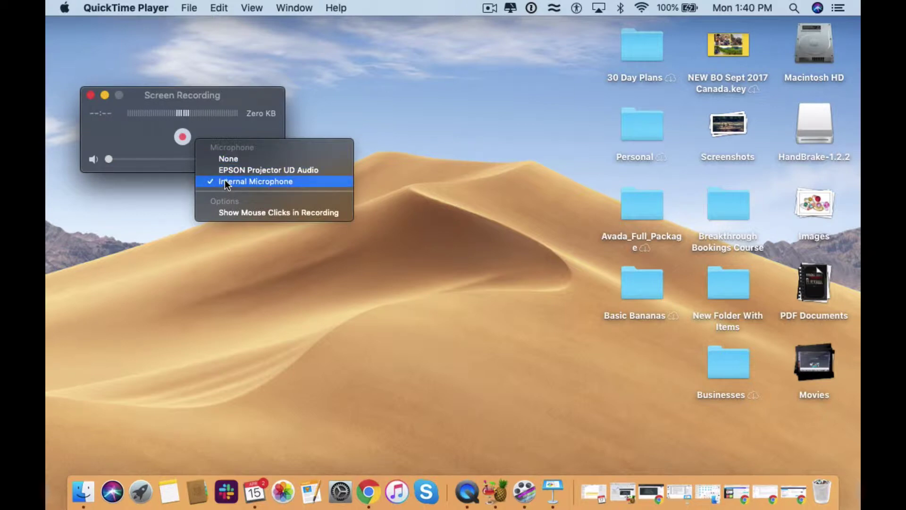
pyautogui.click(174, 197)
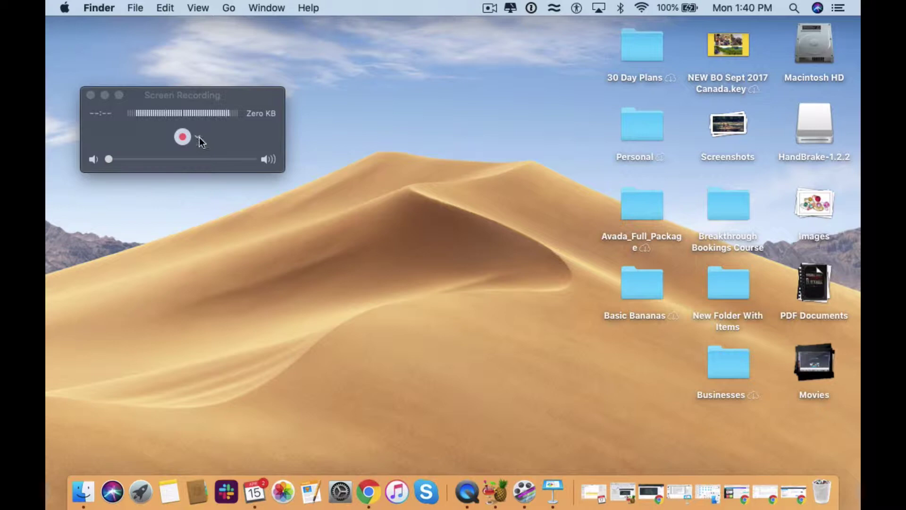
# Step: Record a rectangular area covering most of the desktop, excluding the Dock and the outermost icon column, and stop the recording
pyautogui.click(183, 138)
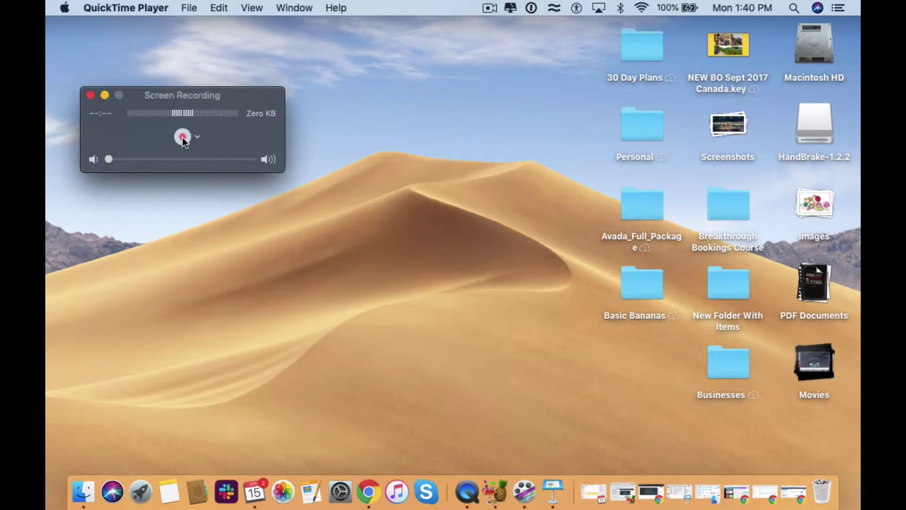
pyautogui.click(182, 137)
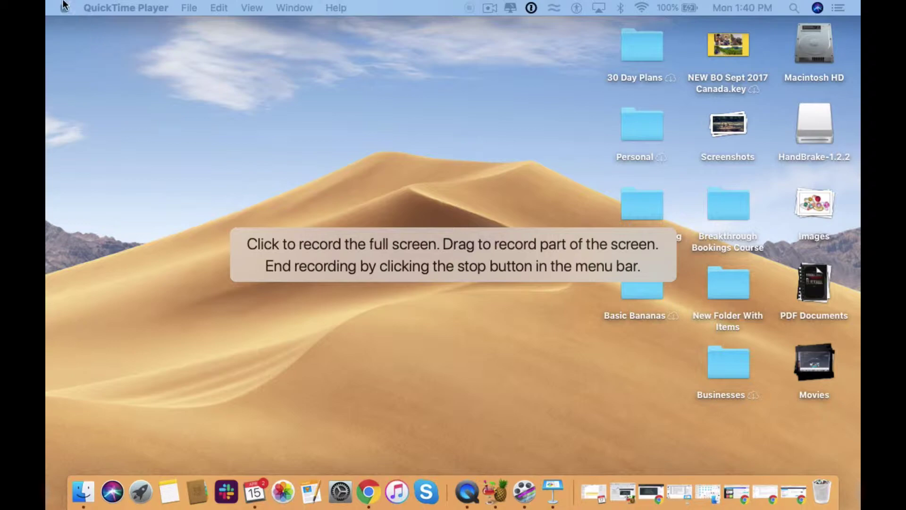
pyautogui.moveTo(50, 4); pyautogui.dragTo(766, 414)
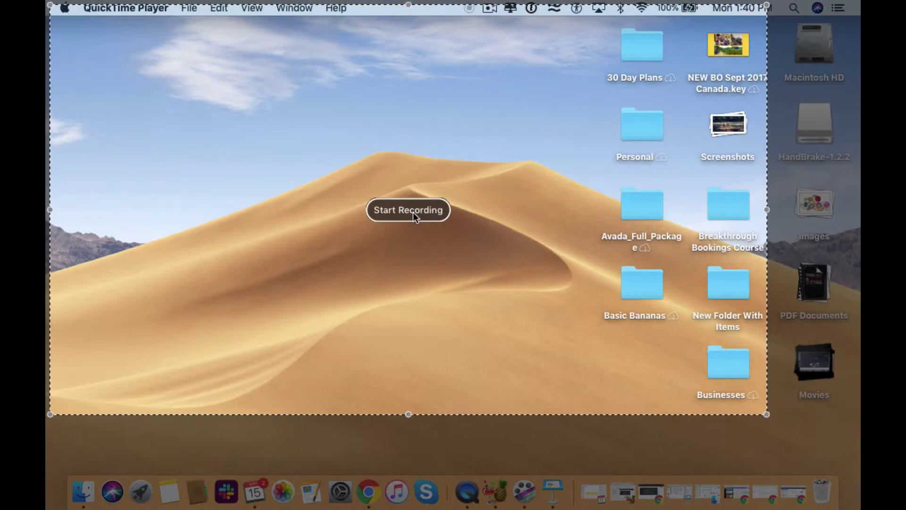
pyautogui.click(408, 210)
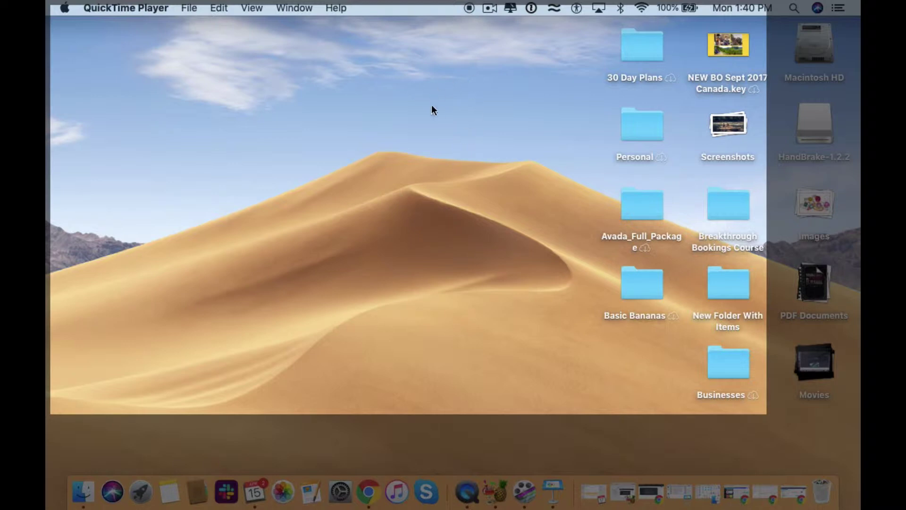
pyautogui.click(469, 9)
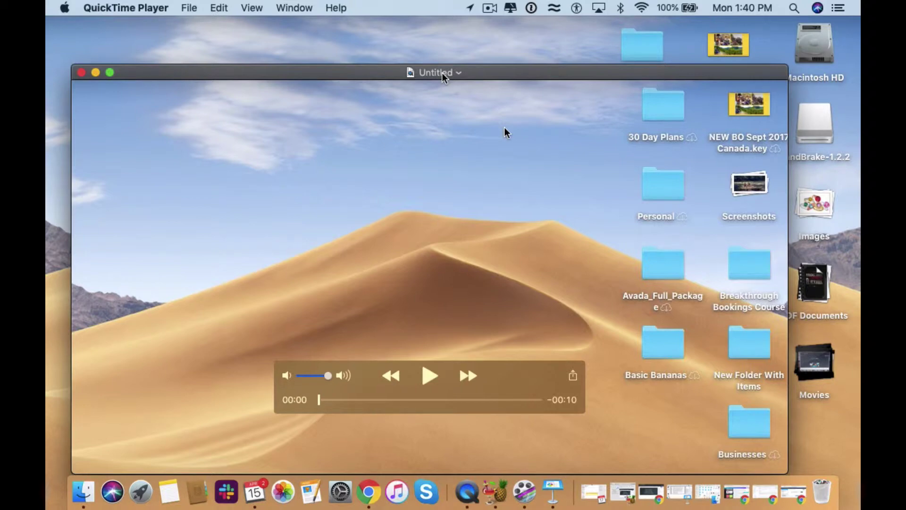
# Step: Save the recording as "Test 1" in the iCloud Desktop folder
pyautogui.click(188, 8)
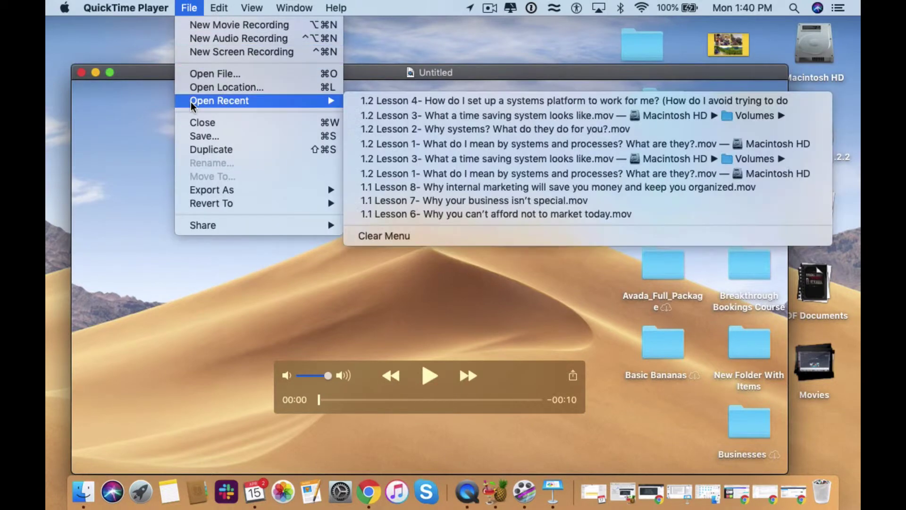
pyautogui.click(198, 136)
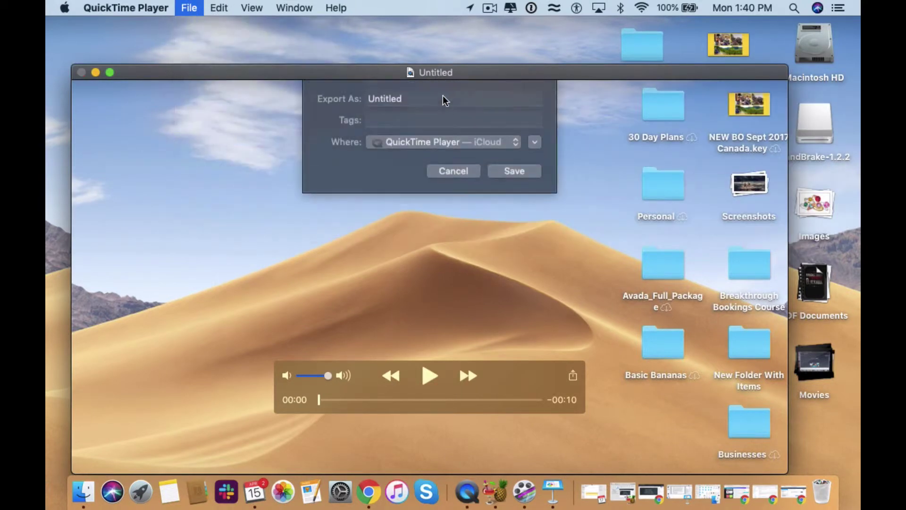
pyautogui.click(414, 99)
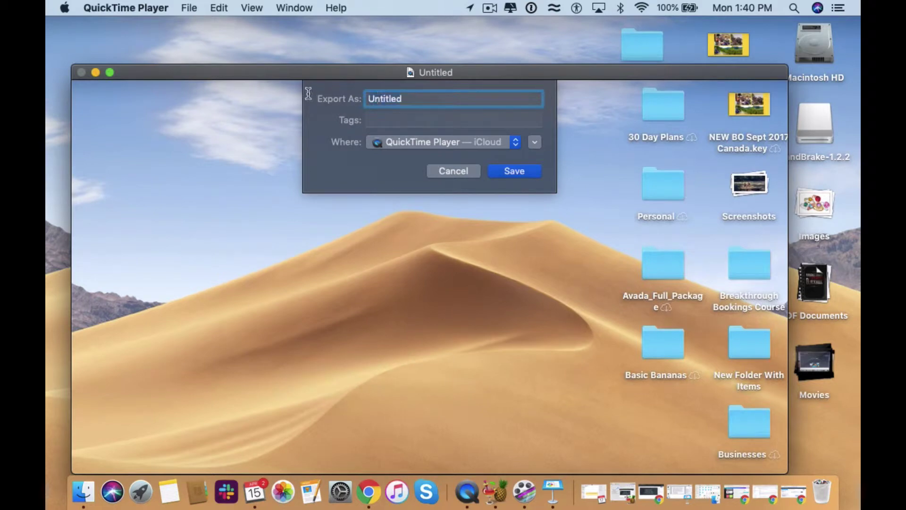
pyautogui.press('super+a')
pyautogui.write('Test !')
pyautogui.press('BackSpace')
pyautogui.write('1')
pyautogui.click(516, 143)
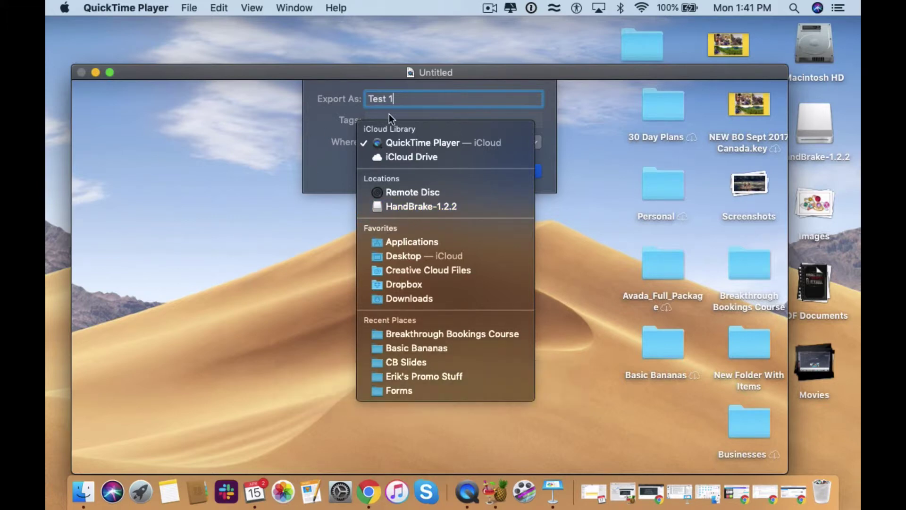
pyautogui.click(406, 255)
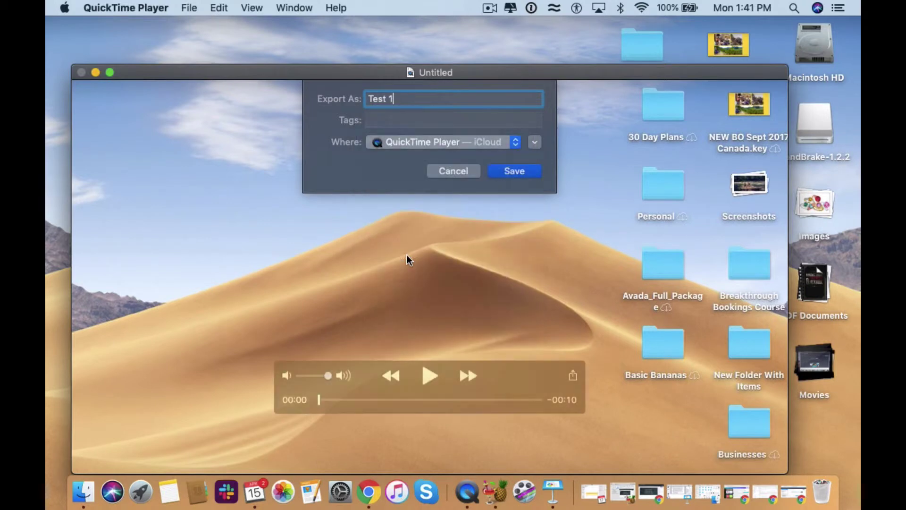
pyautogui.click(515, 171)
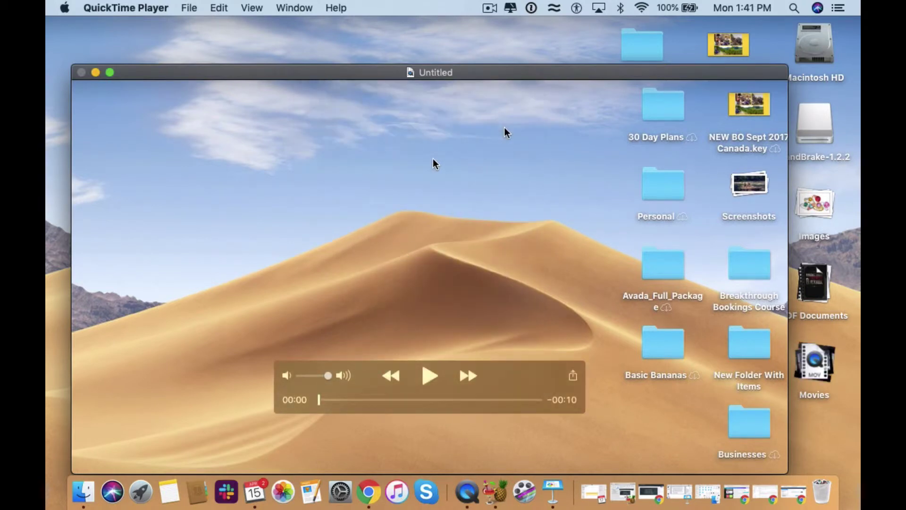
# Step: Reposition the Test 1.mov window and shrink it to uncover the desktop icons
pyautogui.moveTo(446, 76); pyautogui.dragTo(501, 169)
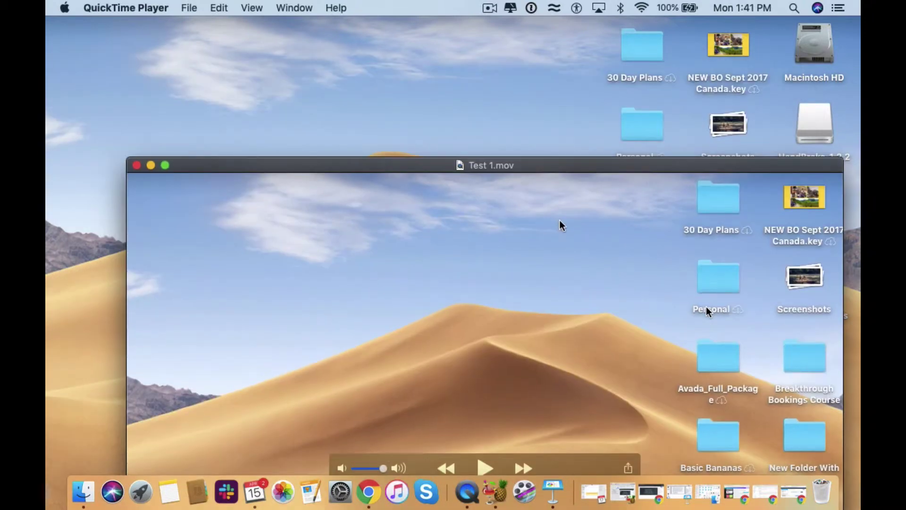
pyautogui.moveTo(569, 162); pyautogui.dragTo(500, 41)
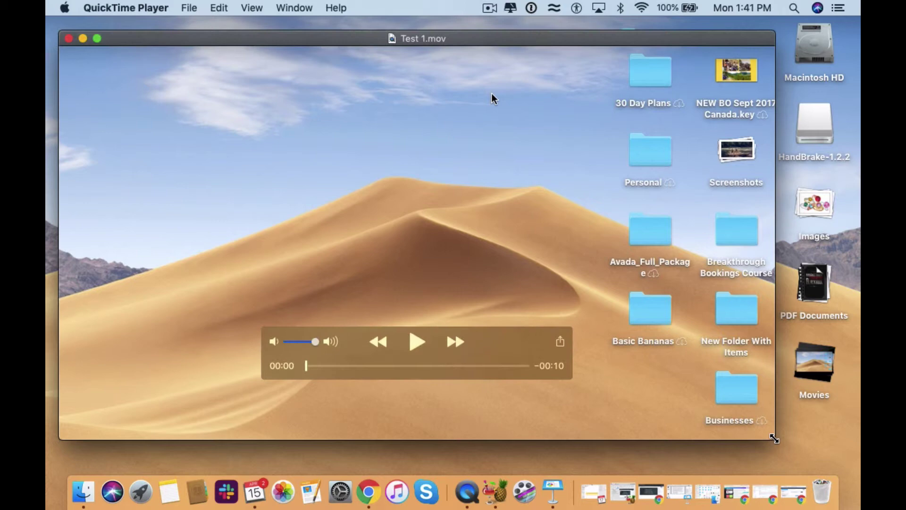
pyautogui.moveTo(774, 437); pyautogui.dragTo(484, 298)
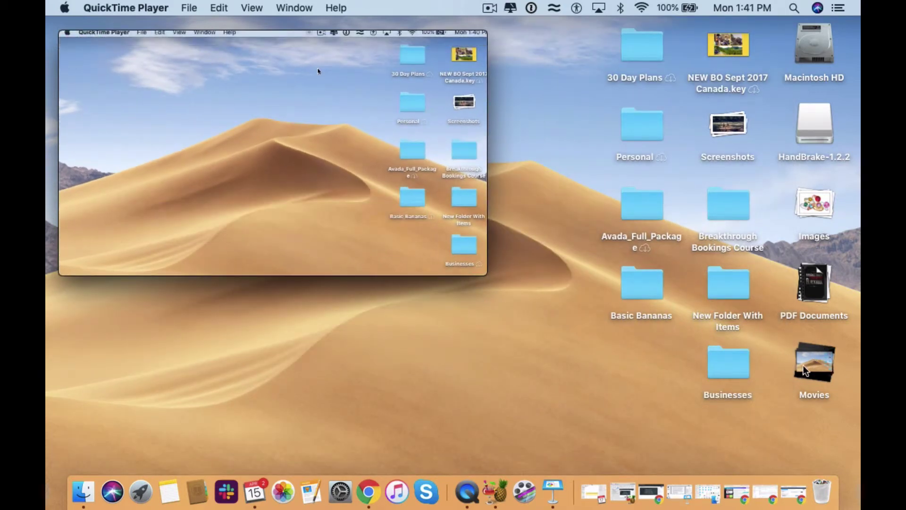
# Step: Switch to HandBrake, load Test 1.mov from the iCloud Desktop folder as the source, and start encoding it to Test 1.mp4
pyautogui.click(496, 486)
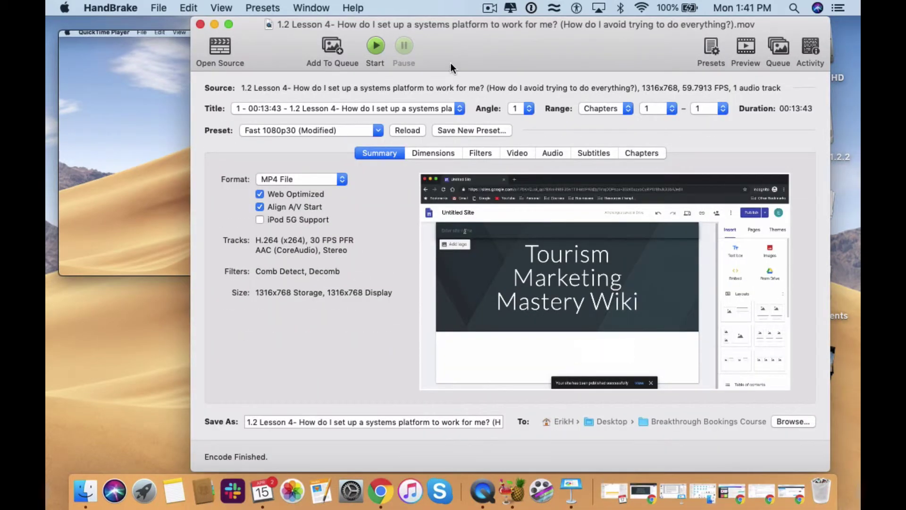
pyautogui.click(221, 47)
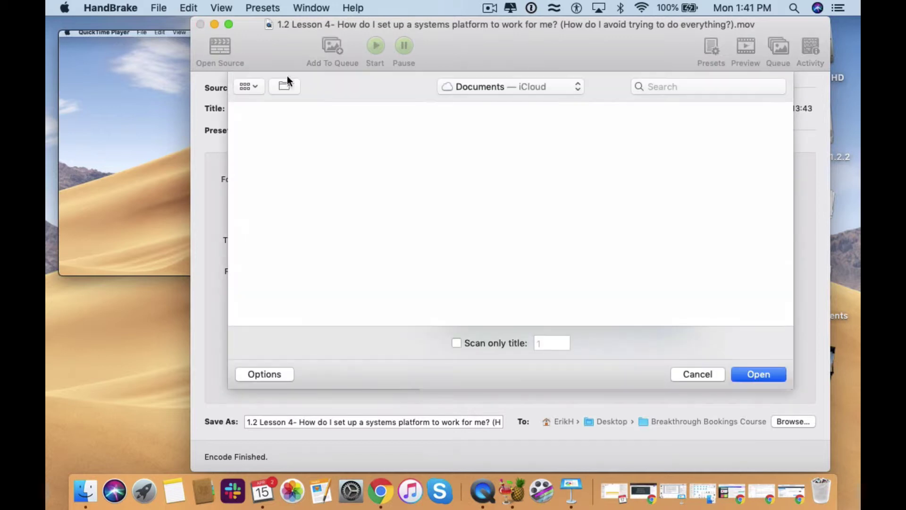
pyautogui.click(577, 86)
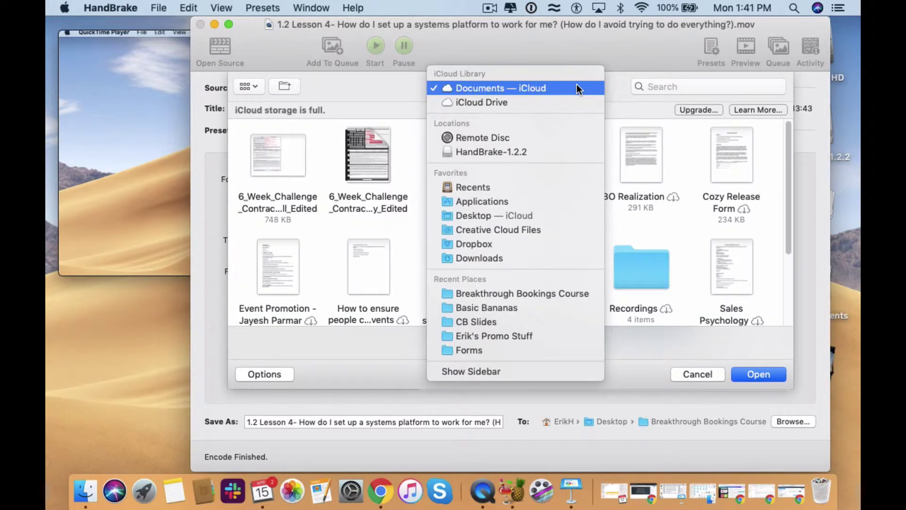
pyautogui.click(568, 215)
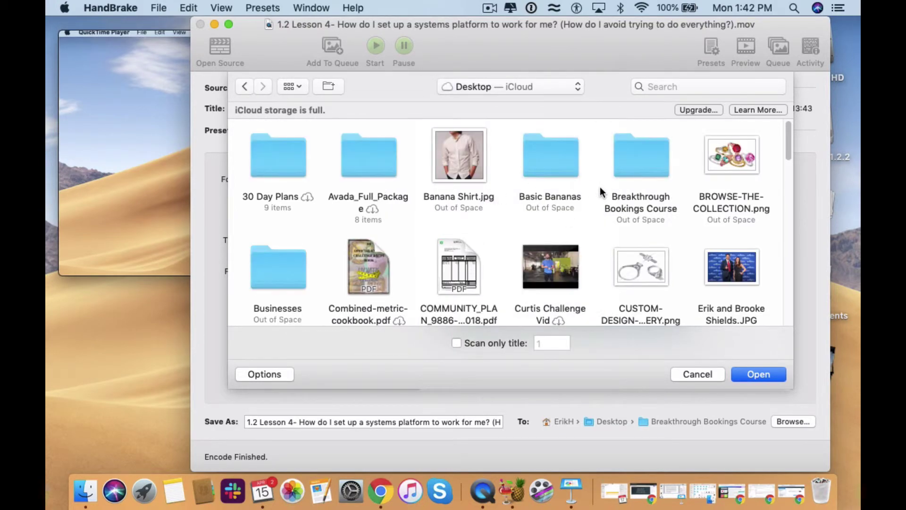
pyautogui.scroll(-15, 599, 186)
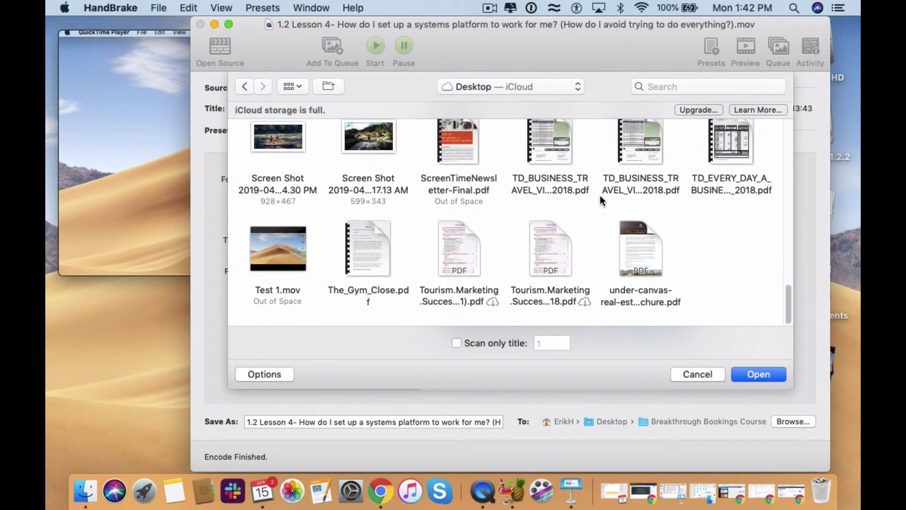
pyautogui.click(286, 243)
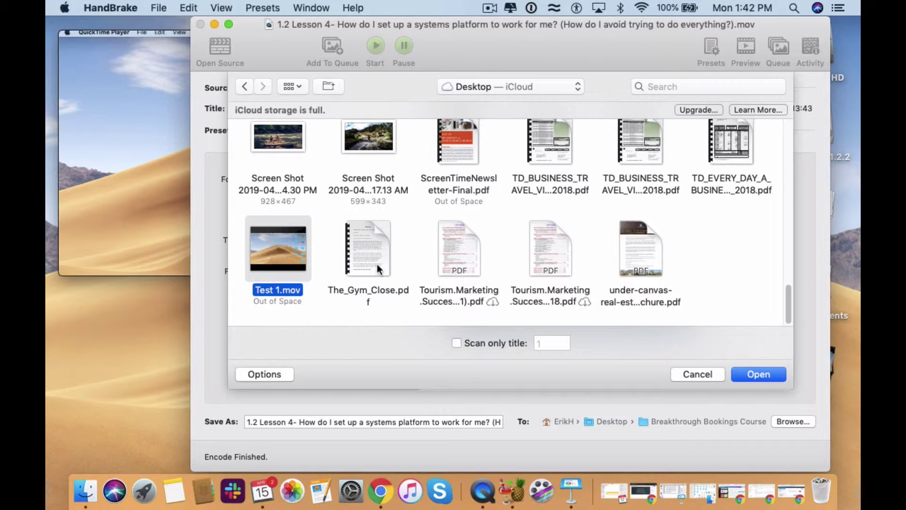
pyautogui.click(752, 376)
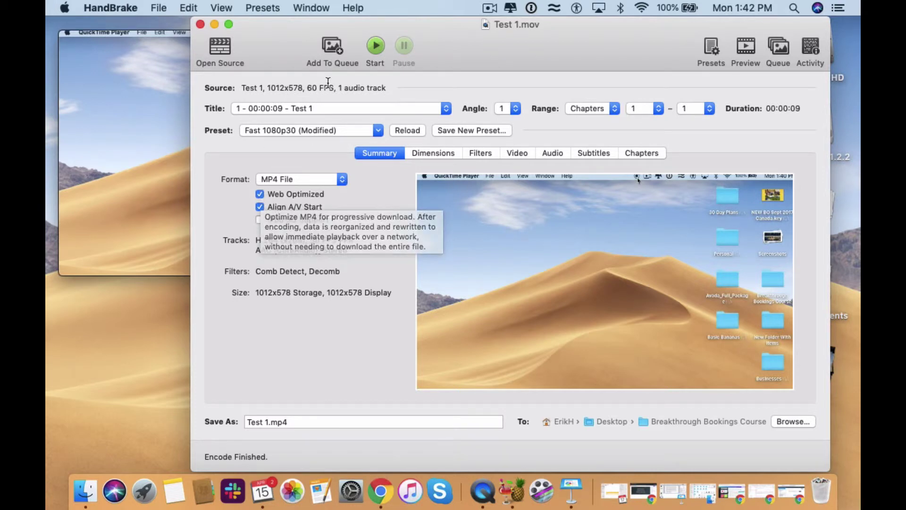
pyautogui.click(375, 46)
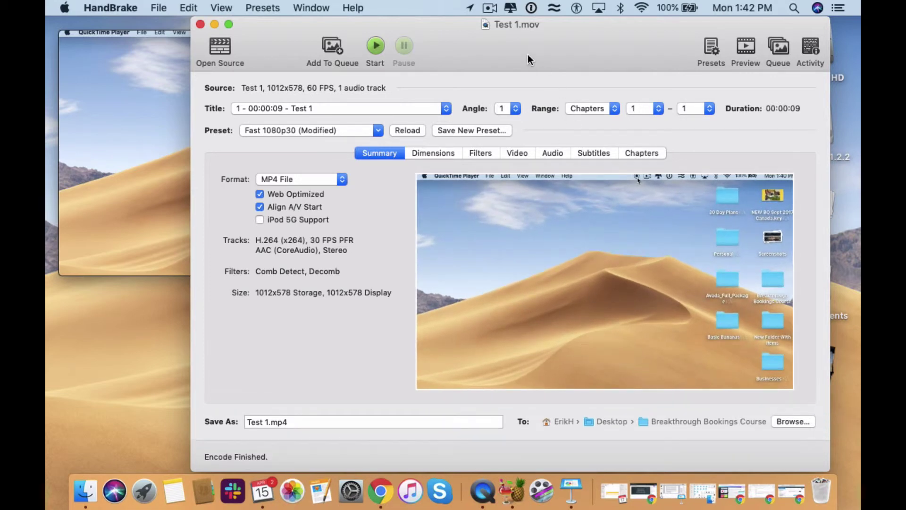
# Step: Move the HandBrake window off the desktop icons and locate Test 1.mp4 in the Breakthrough Bookings Course folder
pyautogui.moveTo(527, 55); pyautogui.dragTo(379, 49)
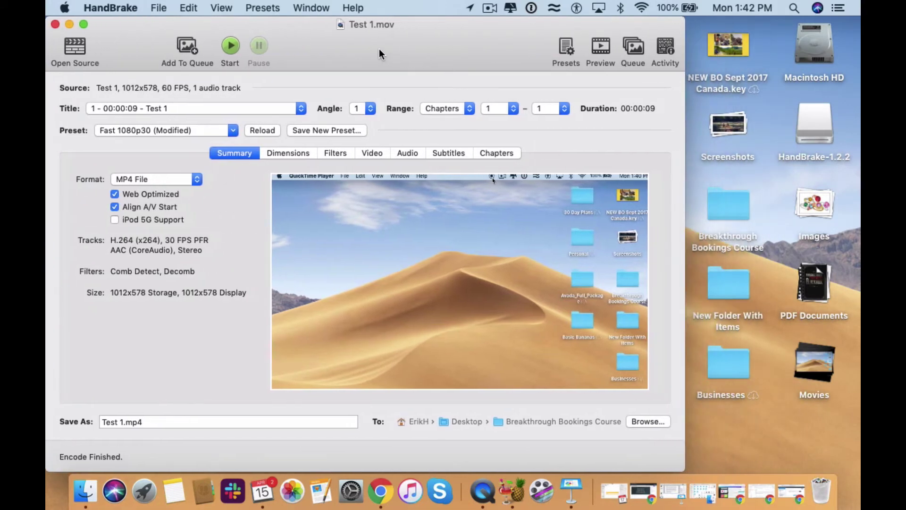
pyautogui.click(727, 213)
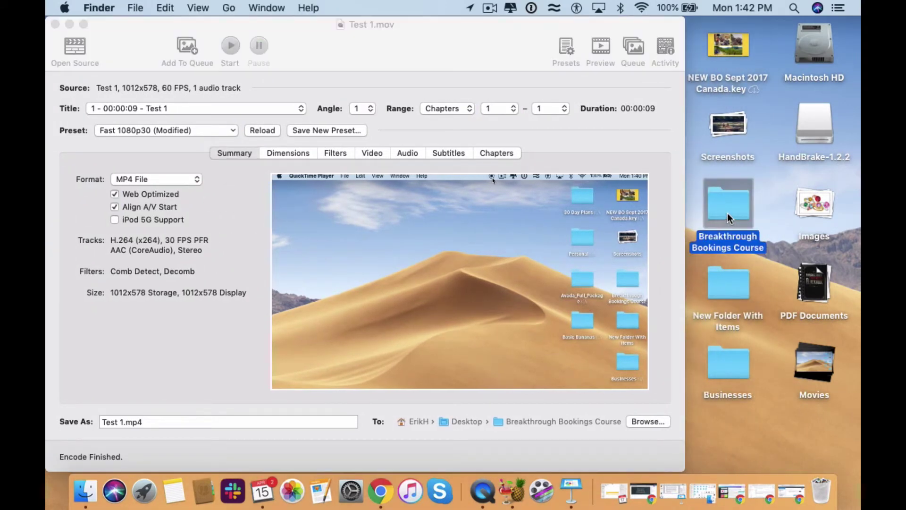
pyautogui.doubleClick(726, 214)
pyautogui.scroll(-5, 612, 157)
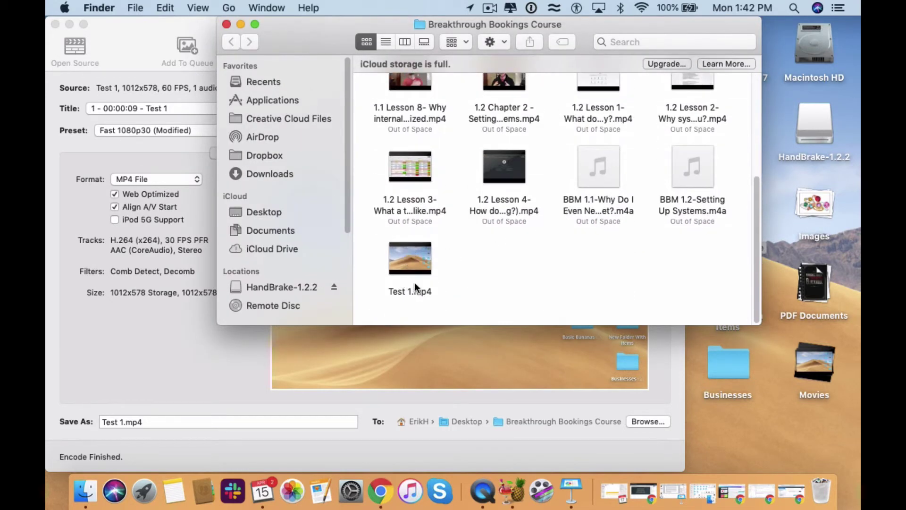
# Step: Inspect the file information of Test 1.mp4, close it, and move the folder window clear of HandBrake's toolbar
pyautogui.rightClick(393, 247)
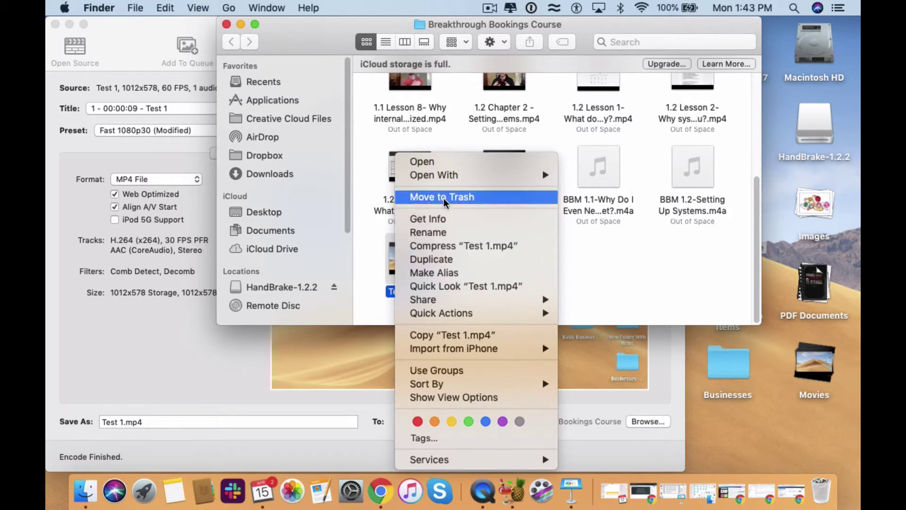
pyautogui.click(446, 217)
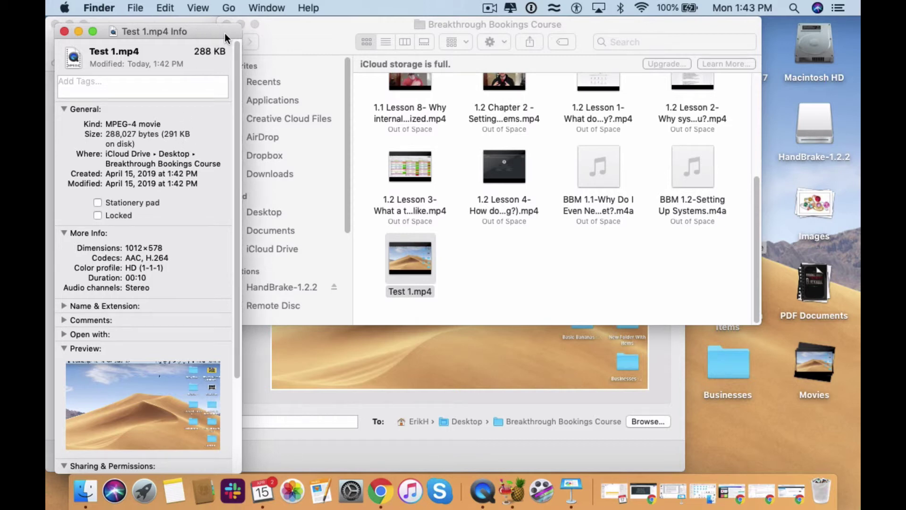
pyautogui.moveTo(225, 33); pyautogui.dragTo(652, 39)
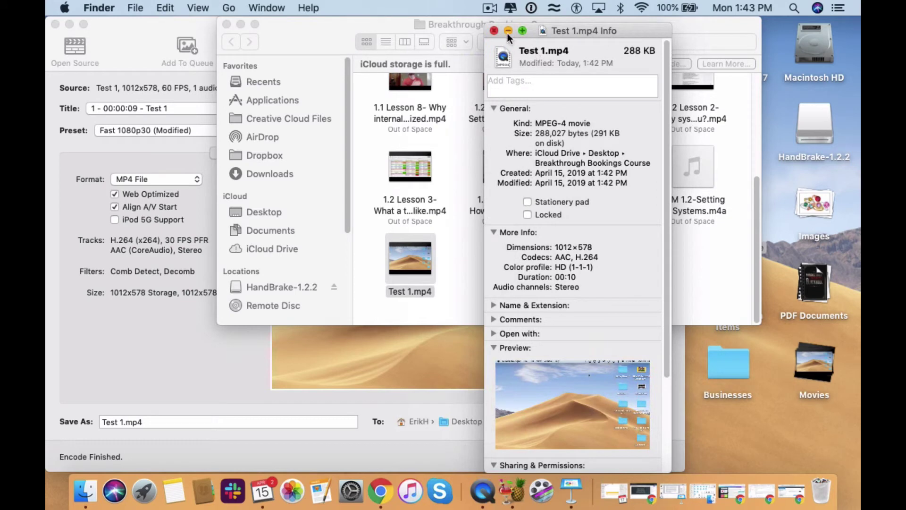
pyautogui.click(494, 30)
pyautogui.moveTo(284, 45); pyautogui.dragTo(313, 149)
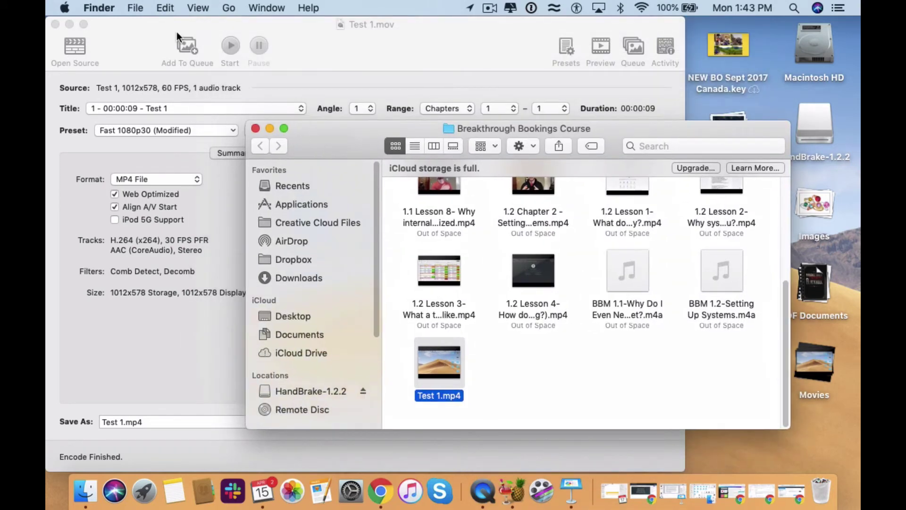
# Step: Close the HandBrake window, switch to the Test 1.mov recording in QuickTime Player, and review its available file and editing commands
pyautogui.click(55, 24)
pyautogui.click(136, 45)
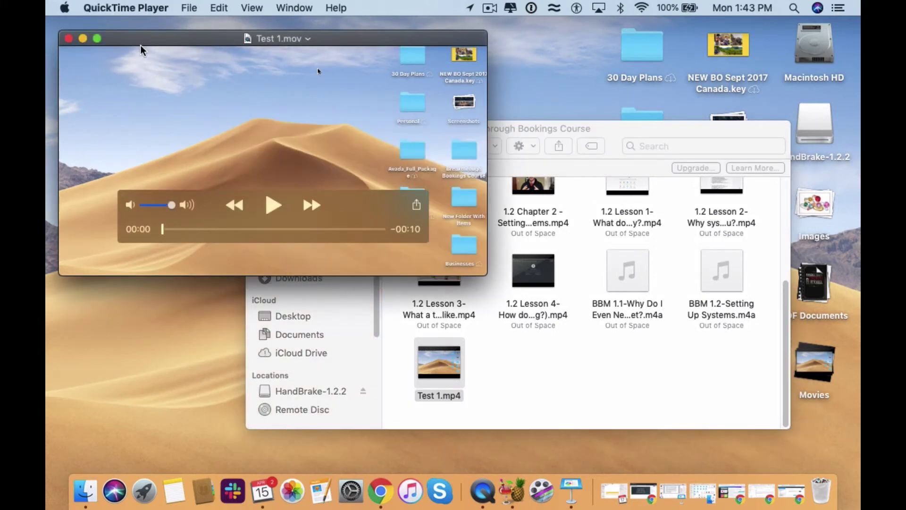
pyautogui.click(189, 8)
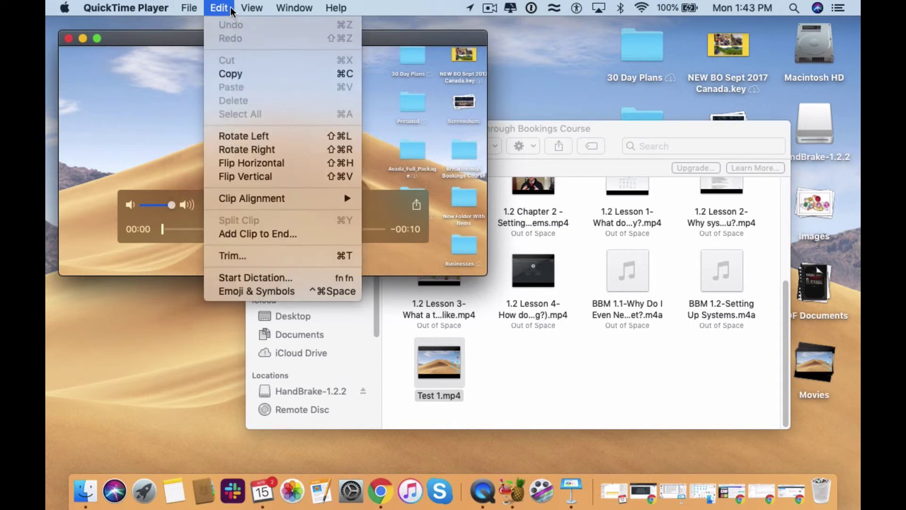
pyautogui.moveTo(231, 11)
pyautogui.moveTo(185, 8)
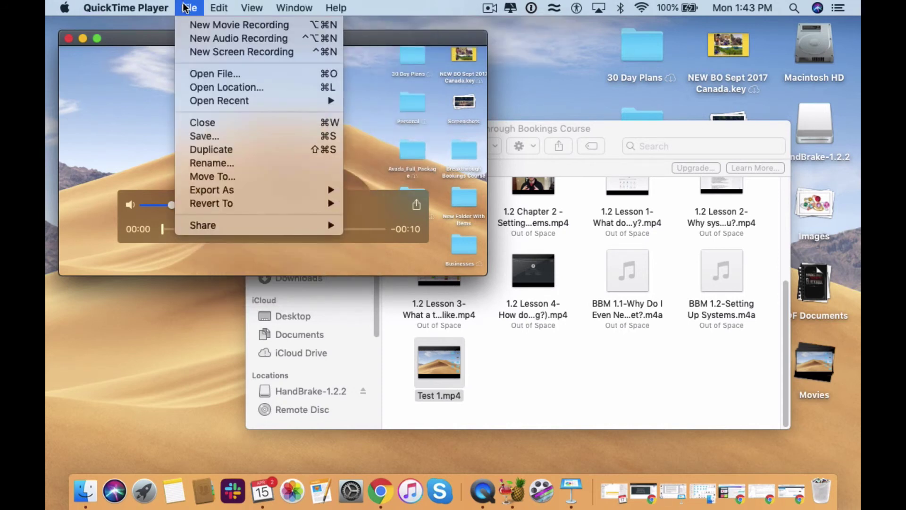
pyautogui.click(151, 43)
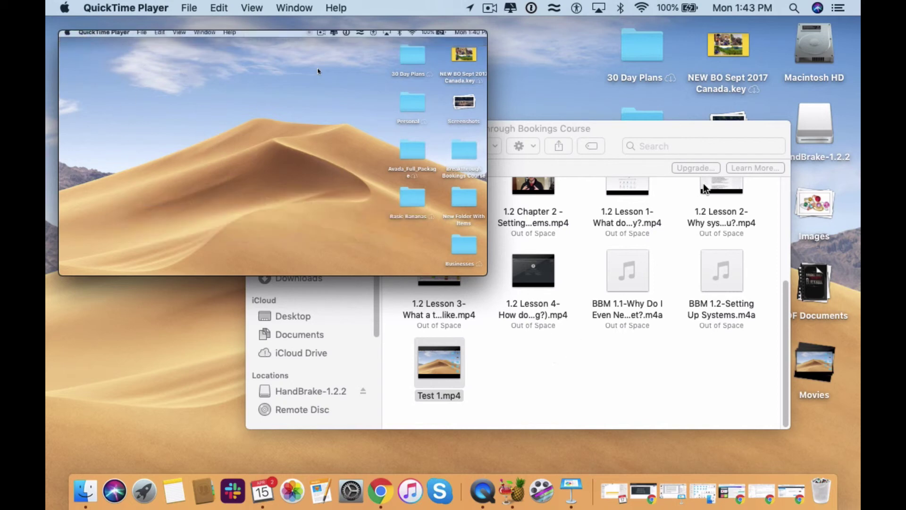
# Step: Bring the Breakthrough Bookings Course folder window to the front and reposition it clear of the Dock, over the desktop icons
pyautogui.moveTo(675, 135); pyautogui.dragTo(506, 179)
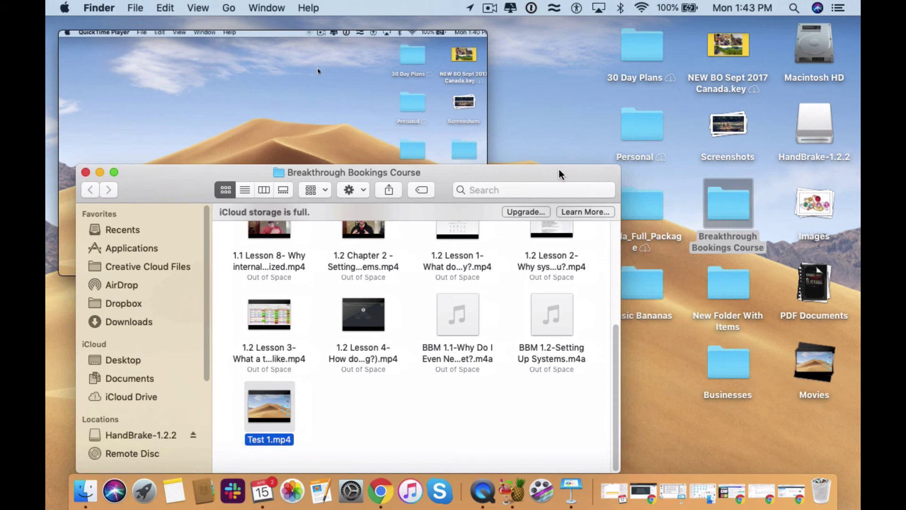
pyautogui.moveTo(559, 174); pyautogui.dragTo(768, 63)
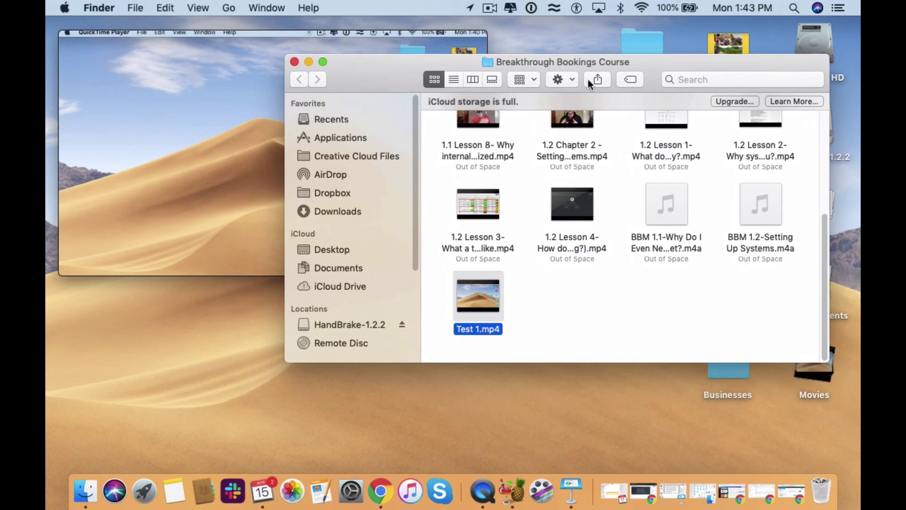